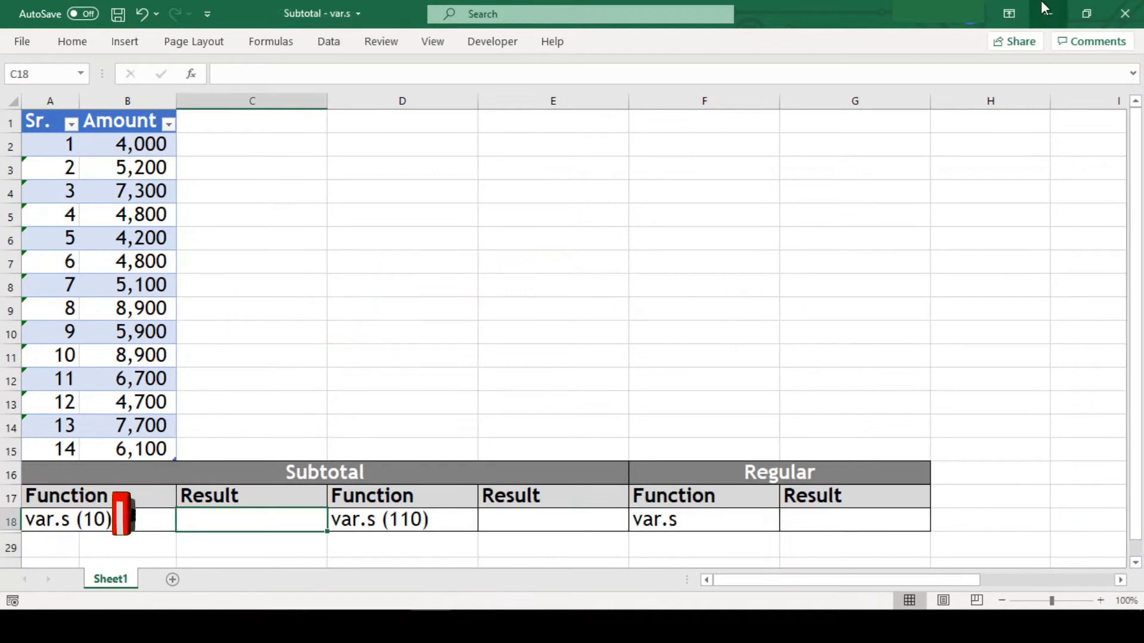
- Begin a SUBTOTAL formula in cell C18 with function number 11 and the range B2:B15
{"action": "type", "text": "="}
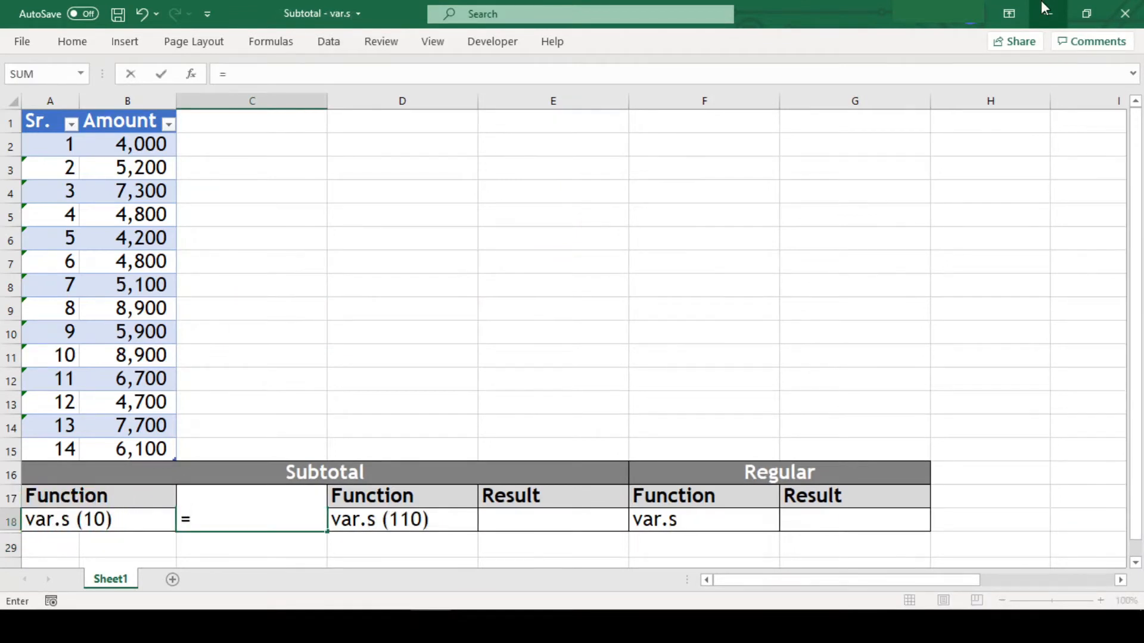
{"action": "type", "text": "sub"}
{"action": "key", "text": "Down"}
{"action": "key", "text": "Tab"}
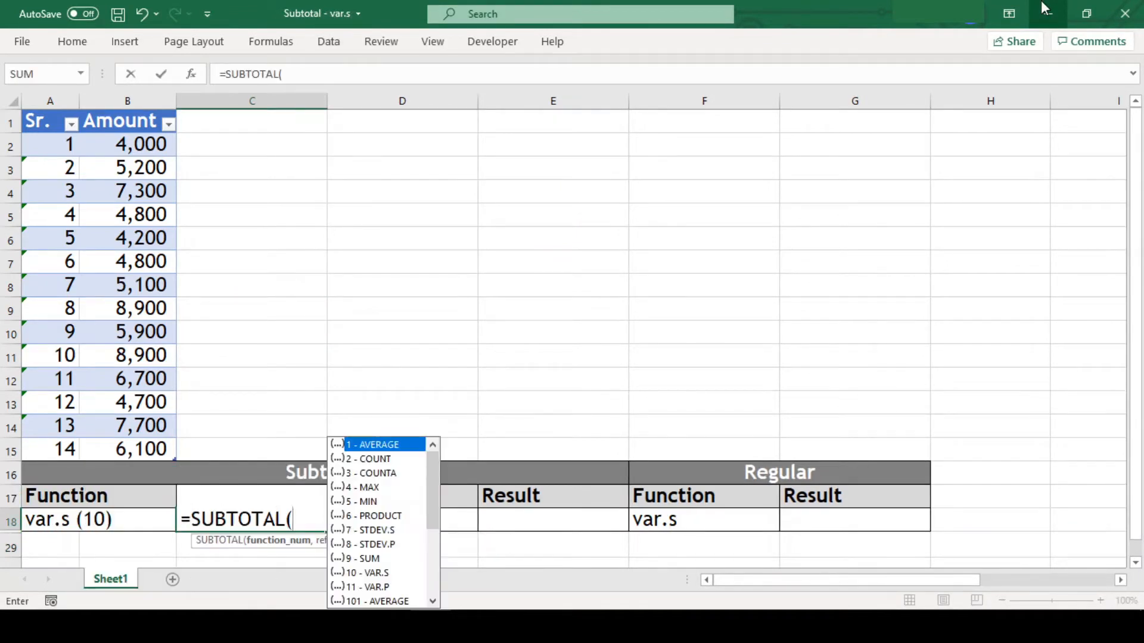
{"action": "type", "text": "11,"}
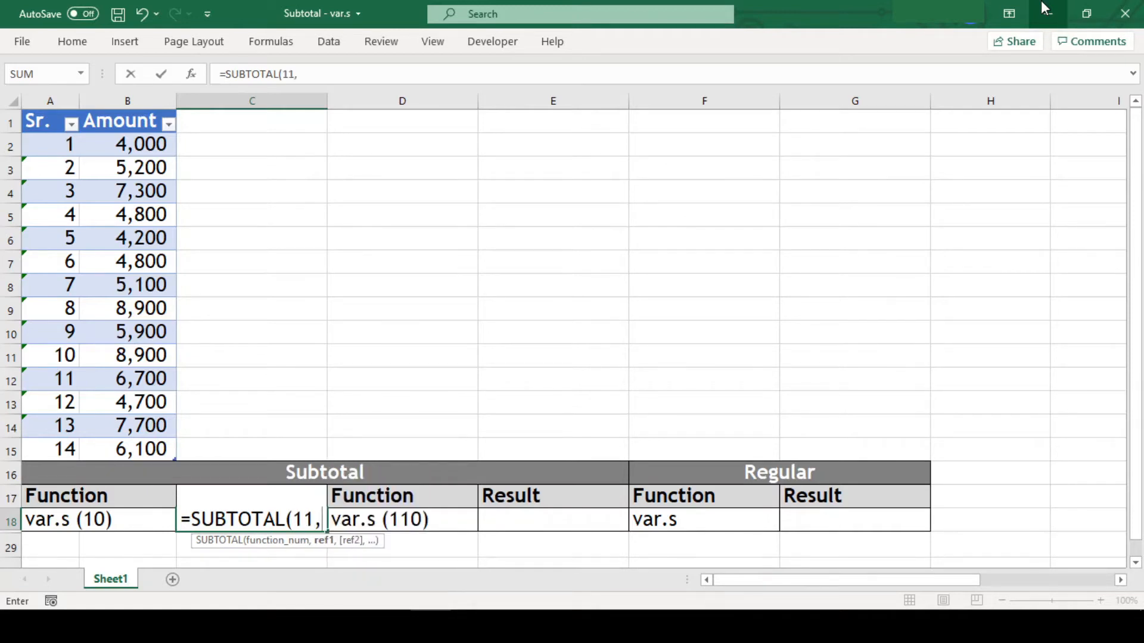
{"action": "type", "text": "b"}
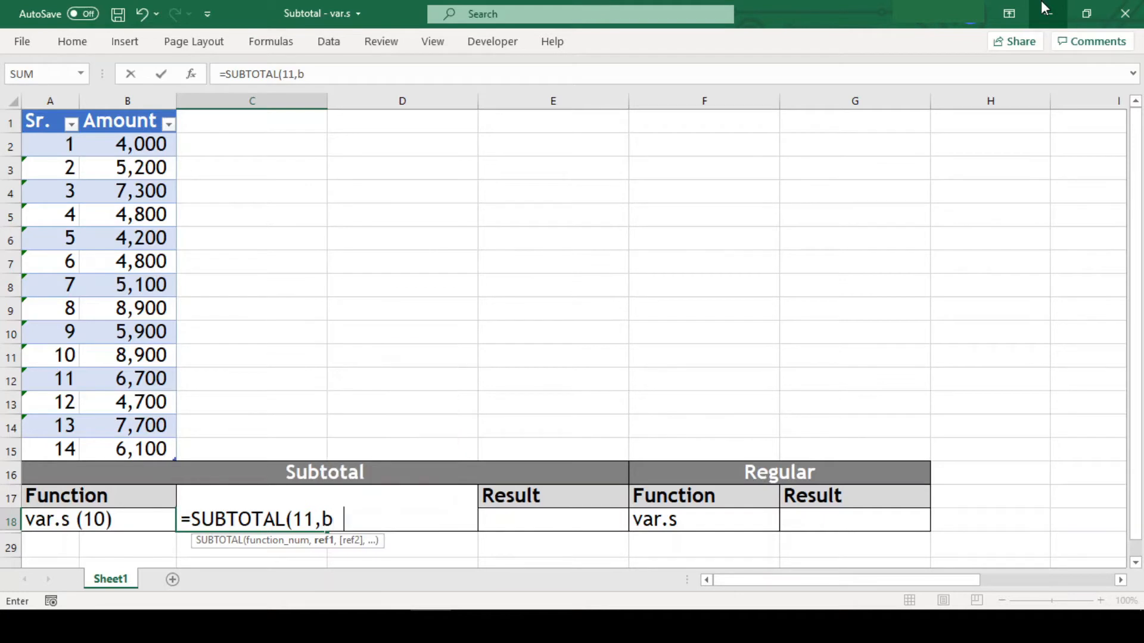
{"action": "type", "text": "2:b15"}
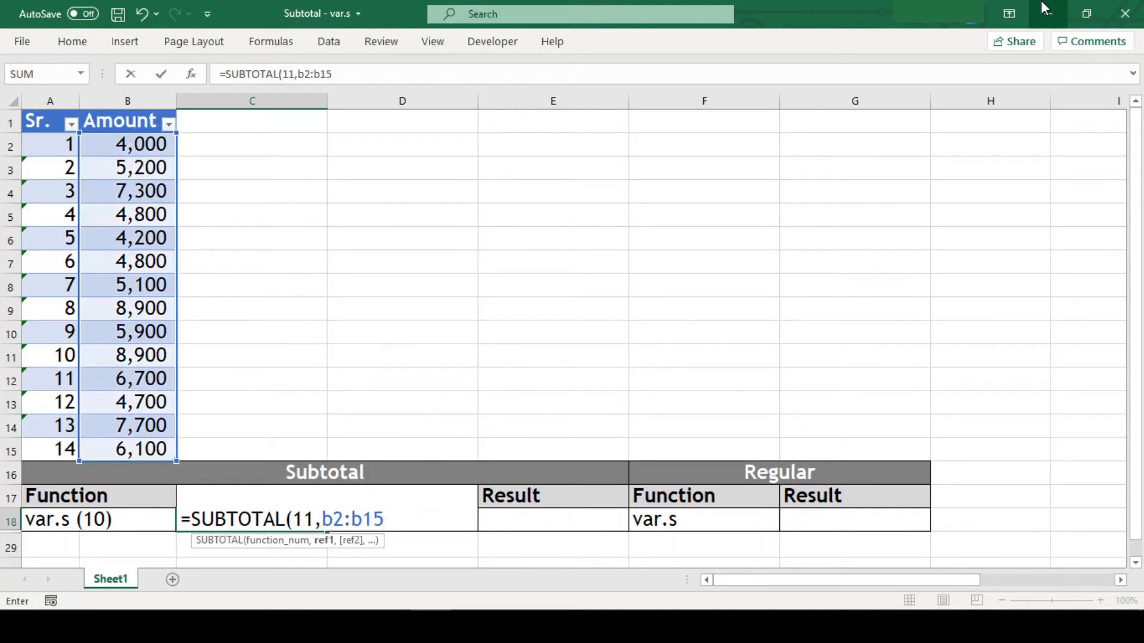
- Make both range references absolute and complete the C18 formula as =SUBTOTAL(11,$B$2:$B$15)
{"action": "left_click", "coordinate": [331, 520]}
{"action": "key", "text": "F4"}
{"action": "left_click", "coordinate": [394, 521]}
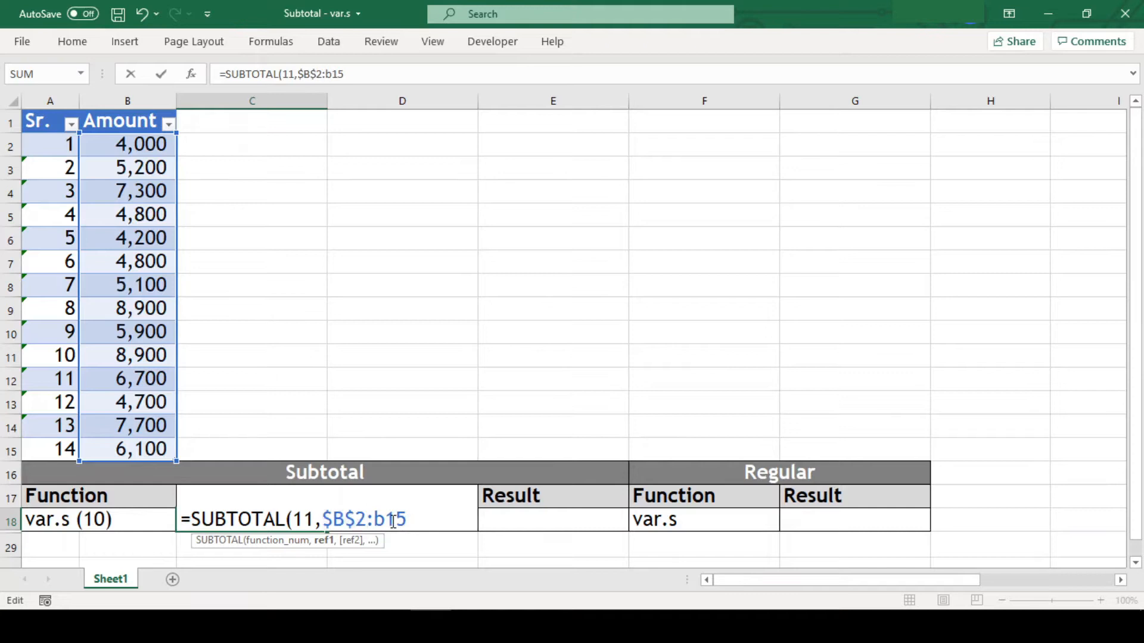
{"action": "key", "text": "F4"}
{"action": "key", "text": "End"}
{"action": "type", "text": ")"}
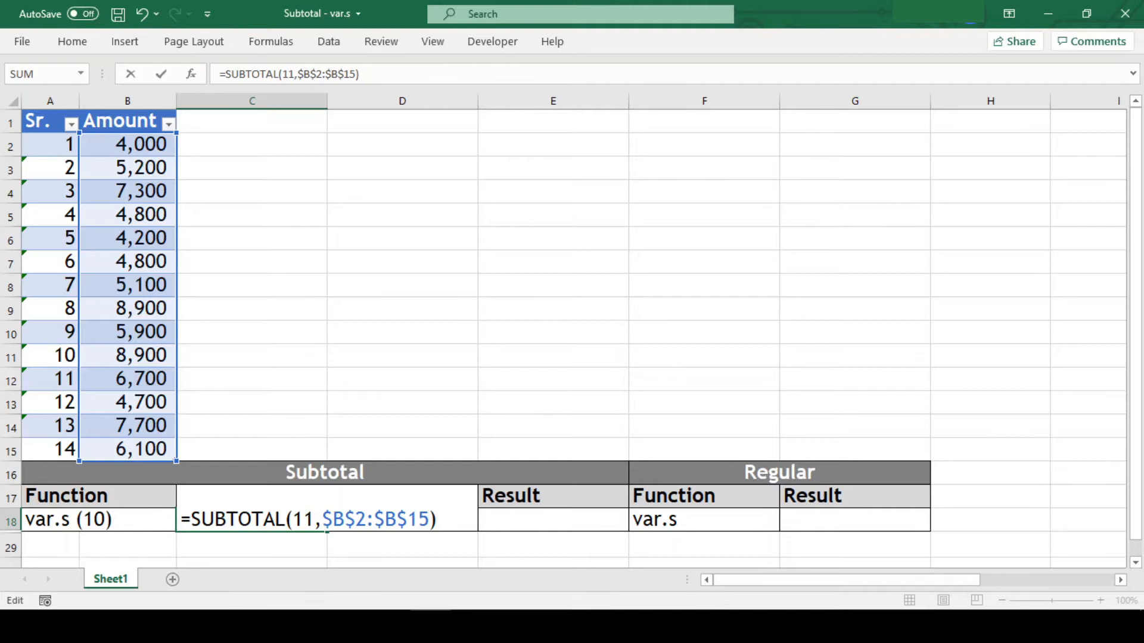
{"action": "key", "text": "Return"}
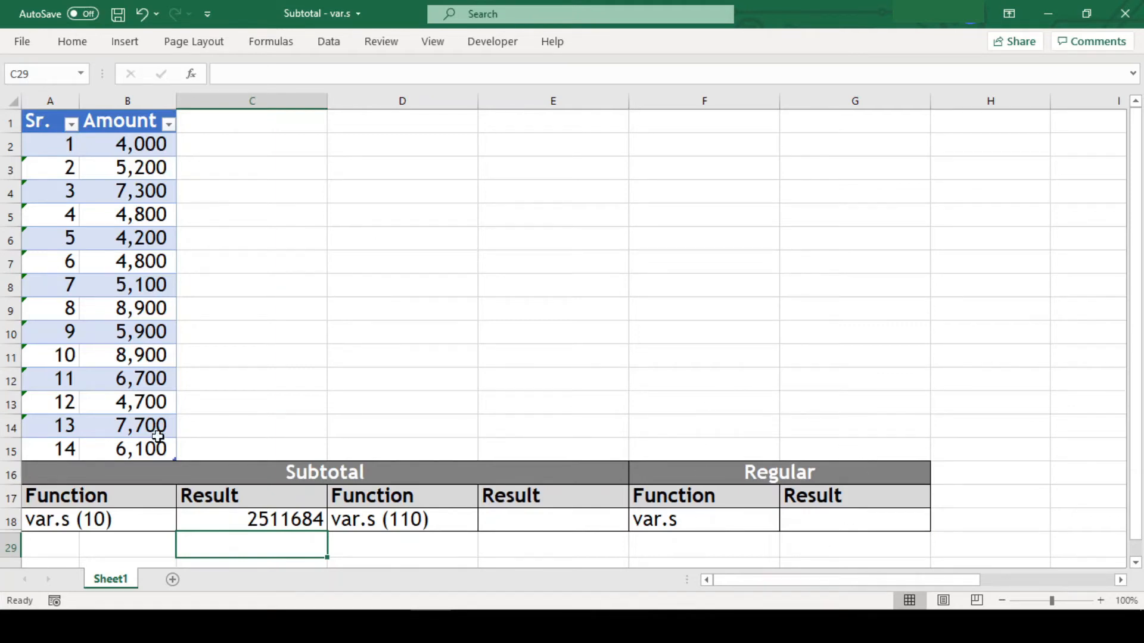
- Enter =VAR.P(B2:B15) in cell G18 and compare its formula with the one in C18
{"action": "left_click", "coordinate": [812, 513]}
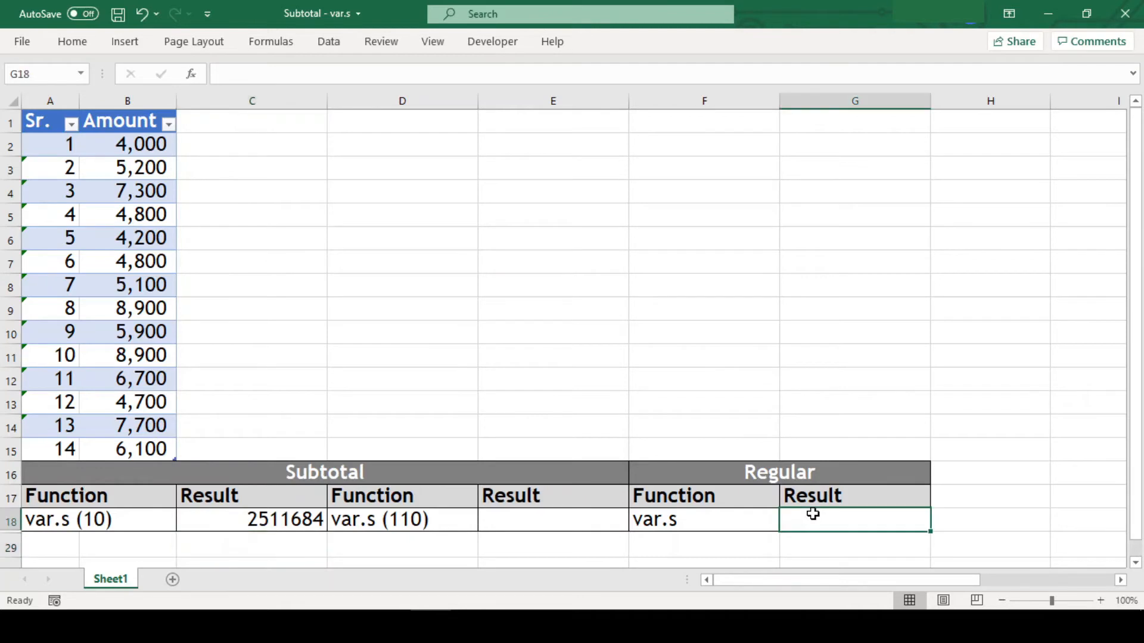
{"action": "type", "text": "=var.p("}
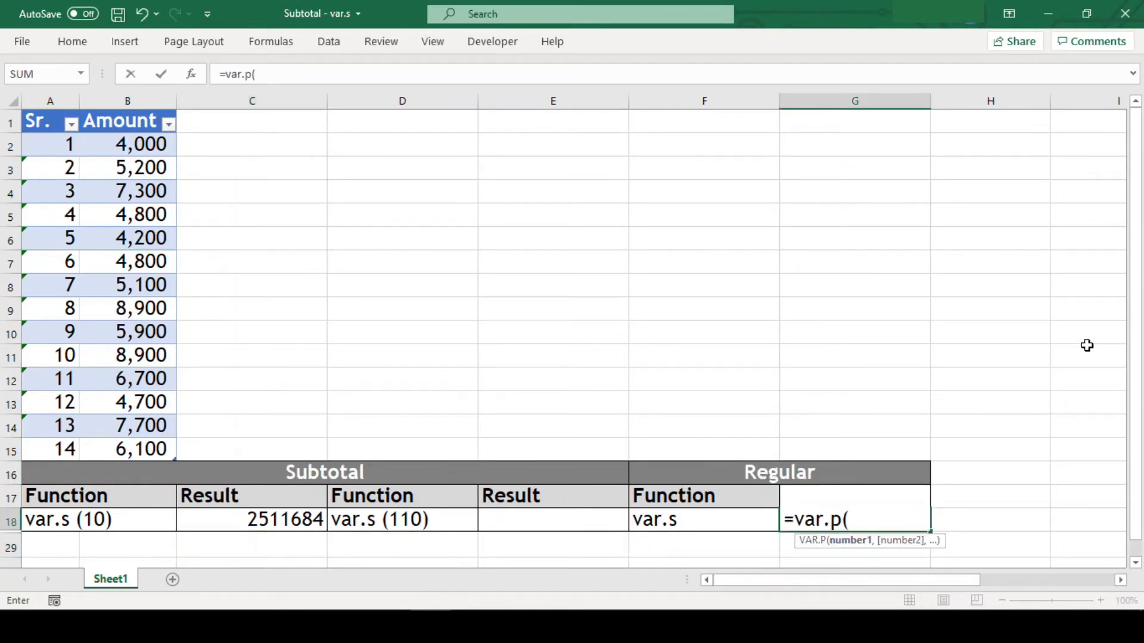
{"action": "type", "text": "b2"}
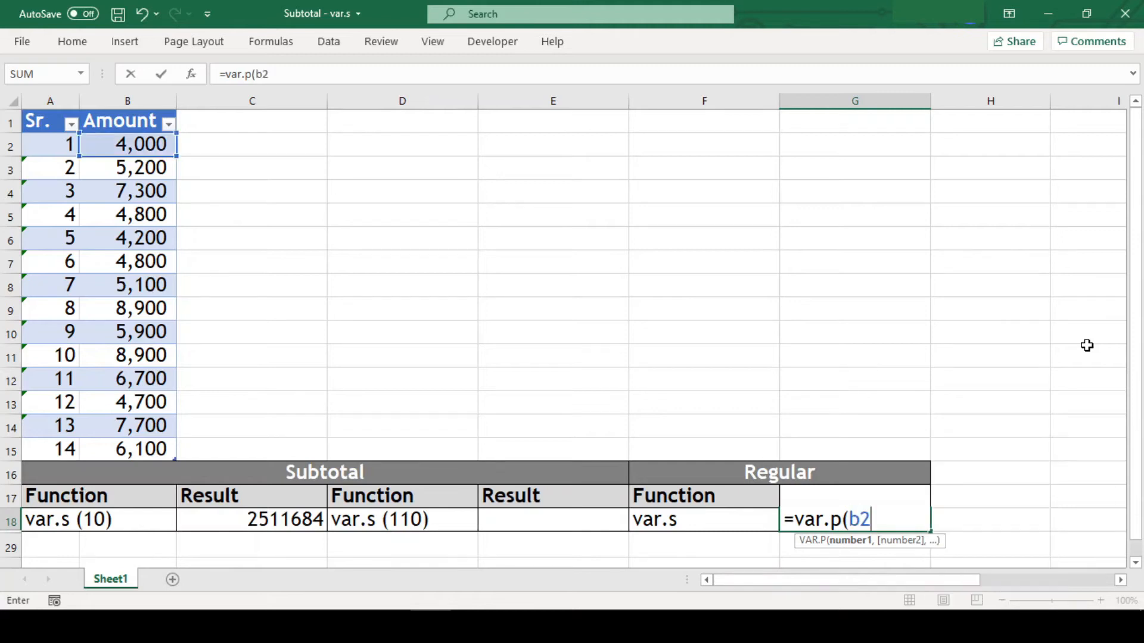
{"action": "type", "text": ":b15)"}
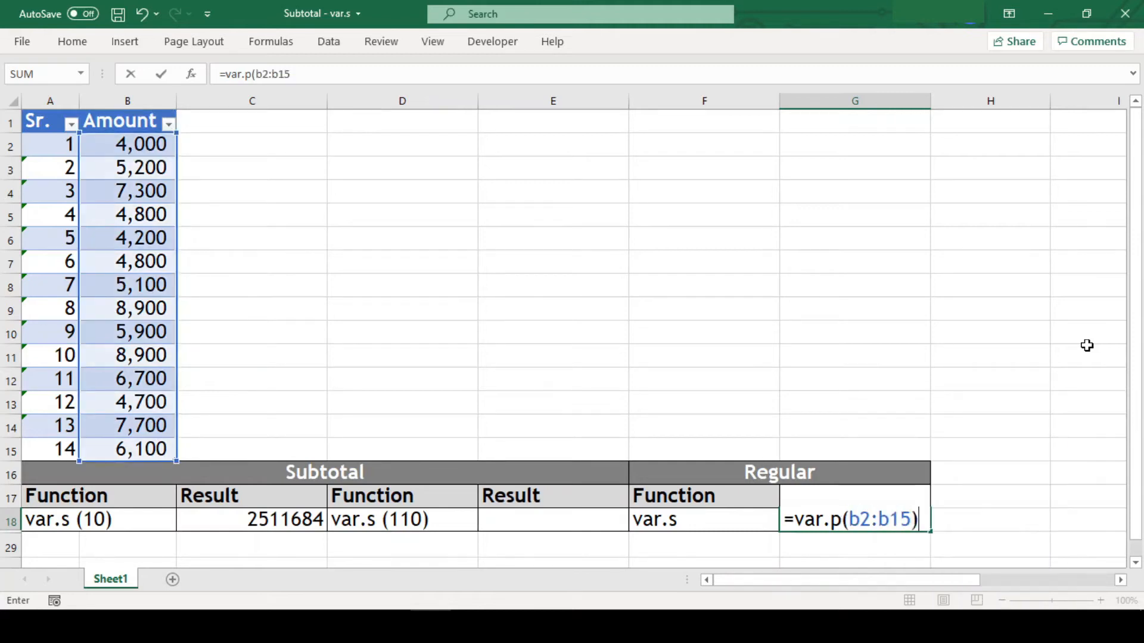
{"action": "key", "text": "Return"}
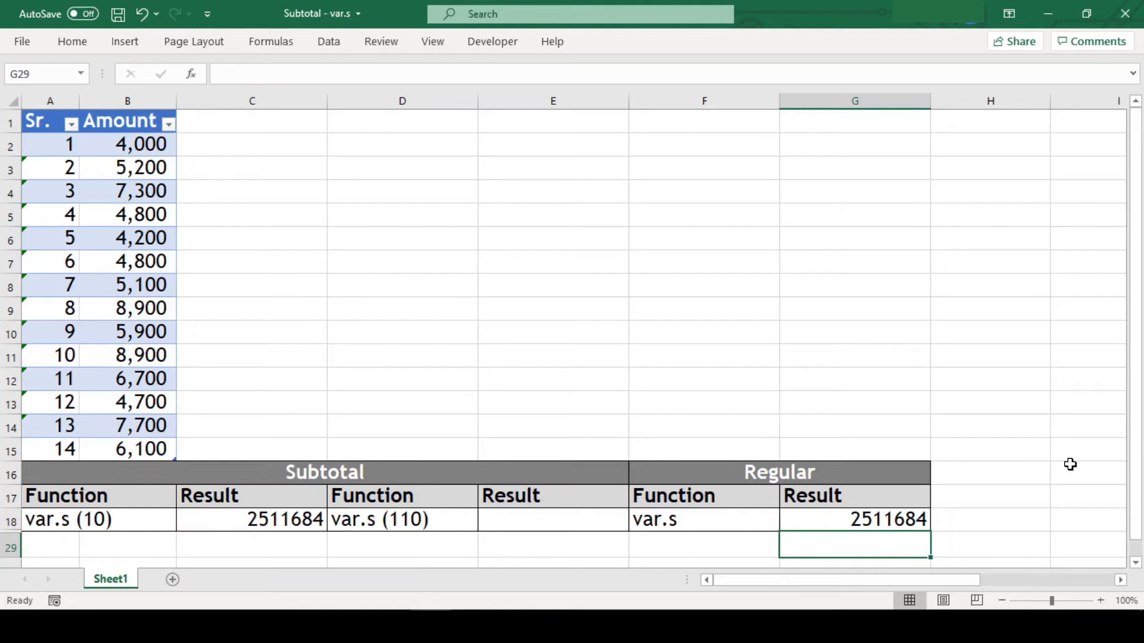
{"action": "left_click", "coordinate": [876, 523]}
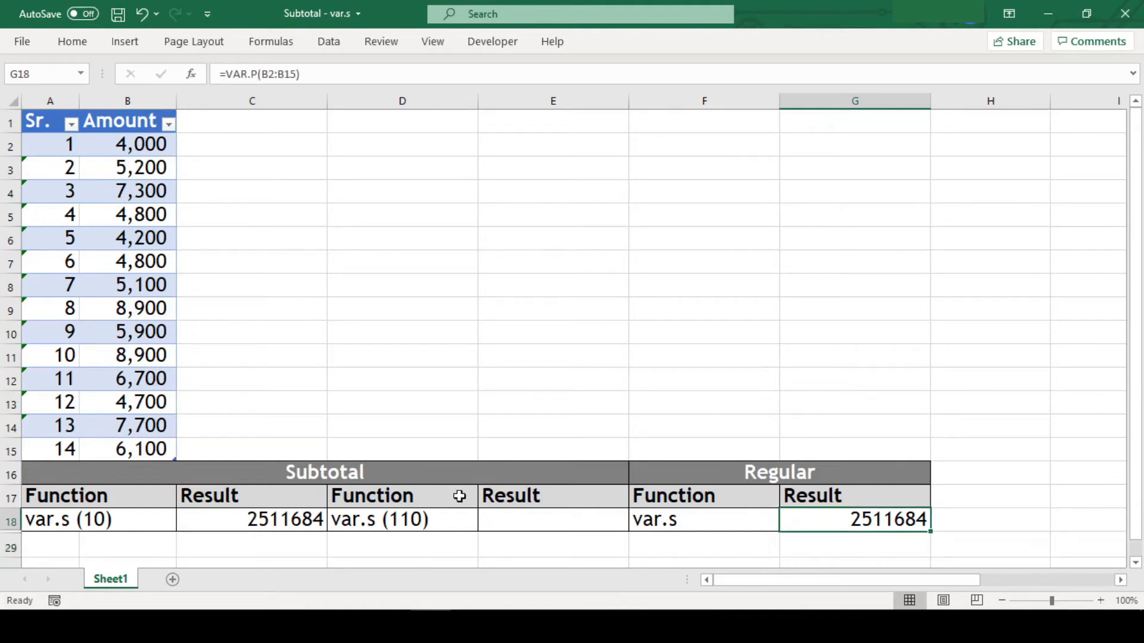
{"action": "left_click", "coordinate": [220, 521]}
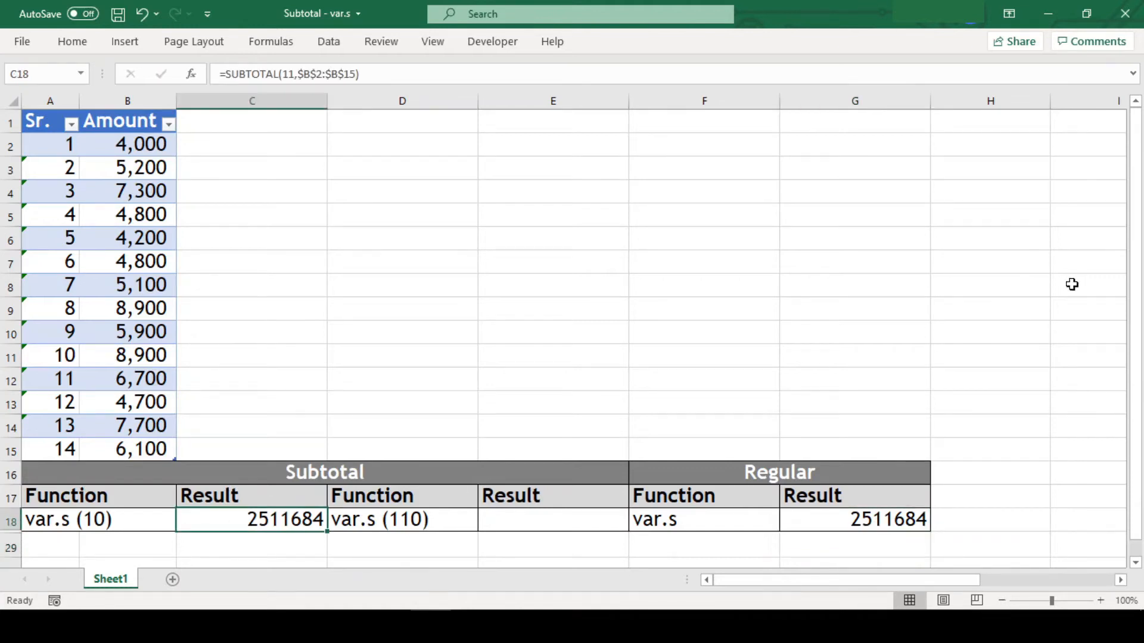
{"action": "left_click", "coordinate": [956, 335]}
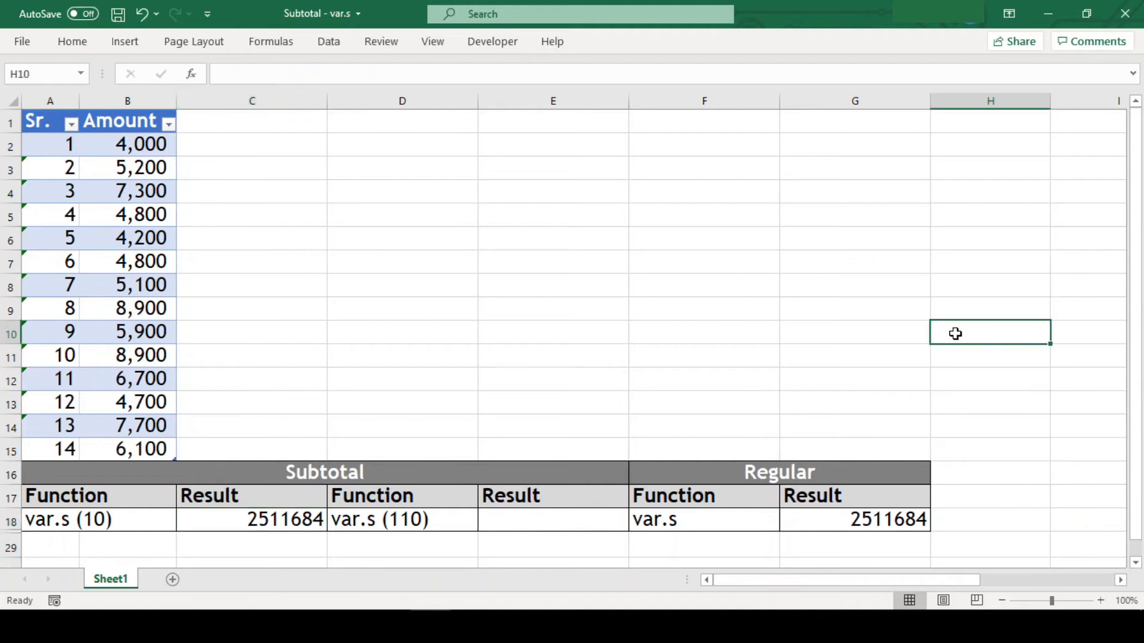
- Filter the Amount column to show only values greater than 6000
{"action": "left_click", "coordinate": [169, 124]}
{"action": "mouse_move", "coordinate": [126, 288]}
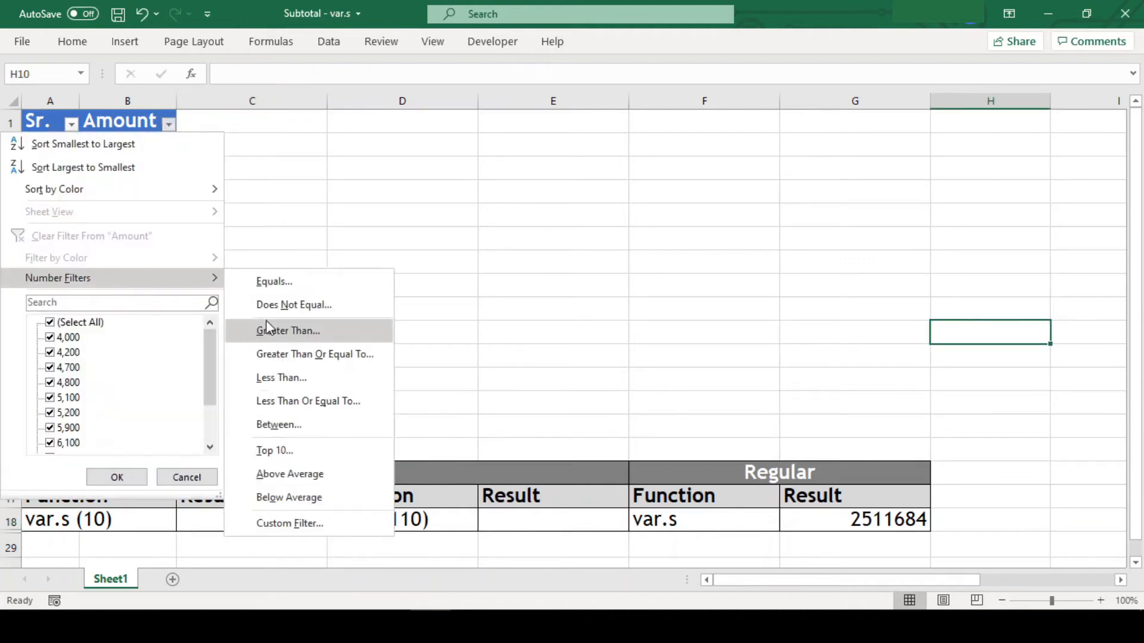
{"action": "left_click", "coordinate": [377, 330]}
{"action": "type", "text": "6000"}
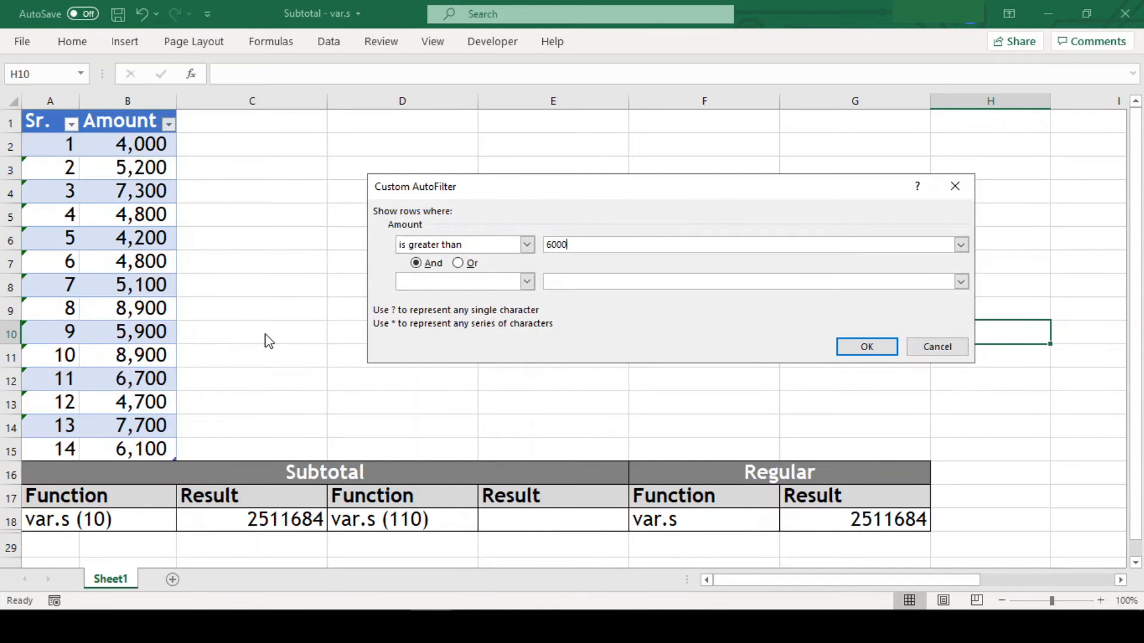
{"action": "key", "text": "Return"}
{"action": "left_click", "coordinate": [709, 441]}
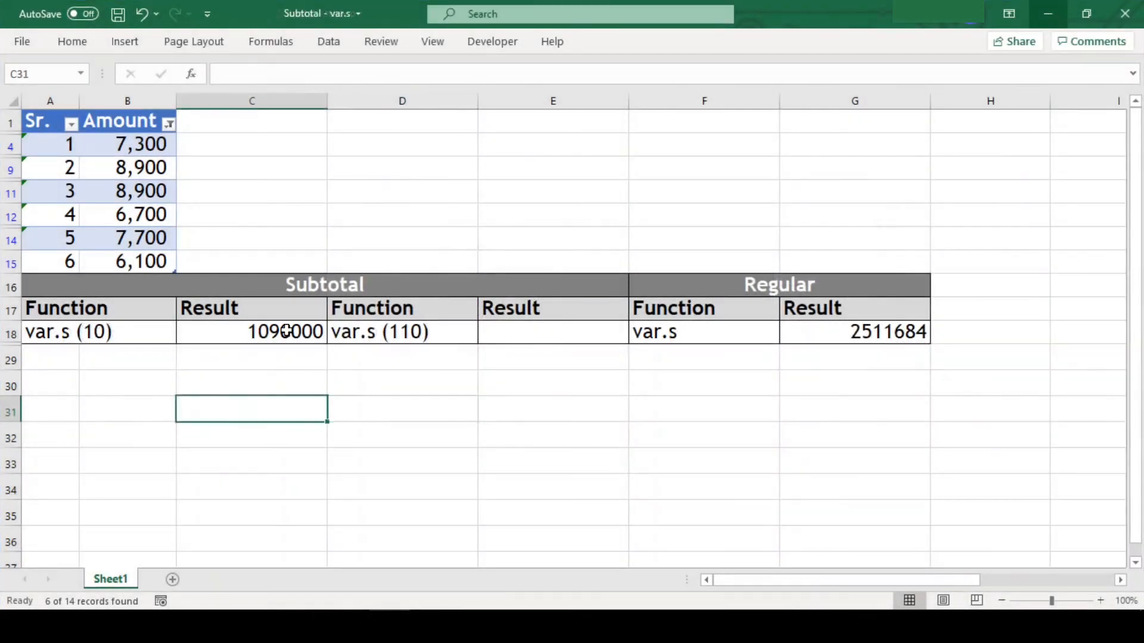
- Copy the SUBTOTAL formula from C18 into E18, the result cell for the second Subtotal function
{"action": "left_click", "coordinate": [286, 332]}
{"action": "key", "text": "ctrl+c"}
{"action": "key", "text": "Right"}
{"action": "key", "text": "Right"}
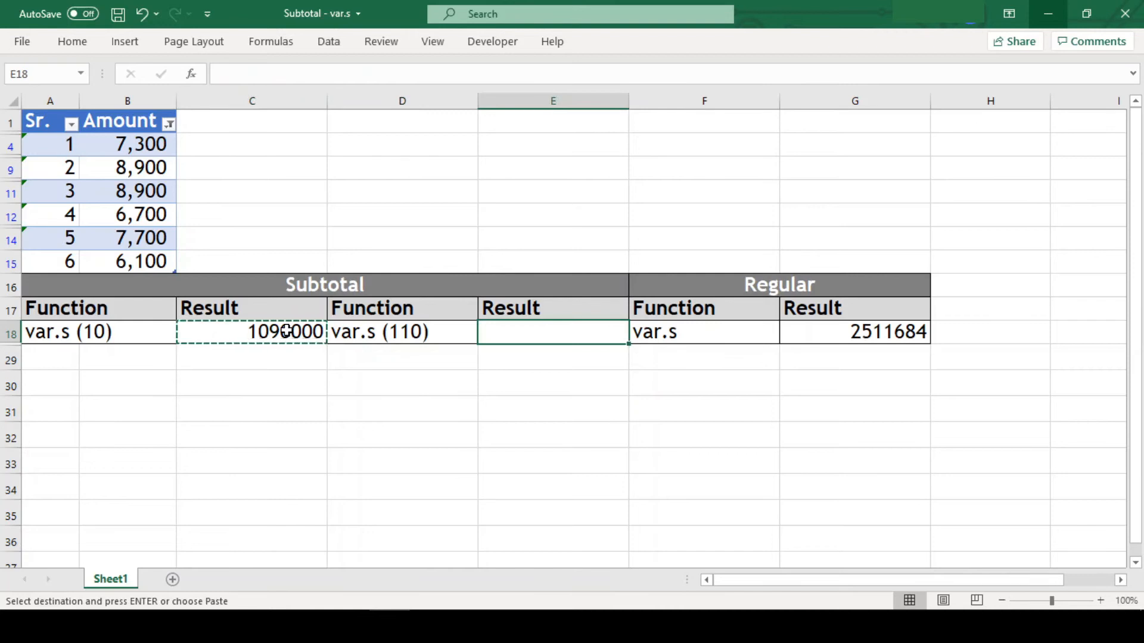
{"action": "key", "text": "ctrl+v"}
- Change the function number in E18's SUBTOTAL formula to the population variance variant that ignores manually hidden rows
{"action": "key", "text": "F2"}
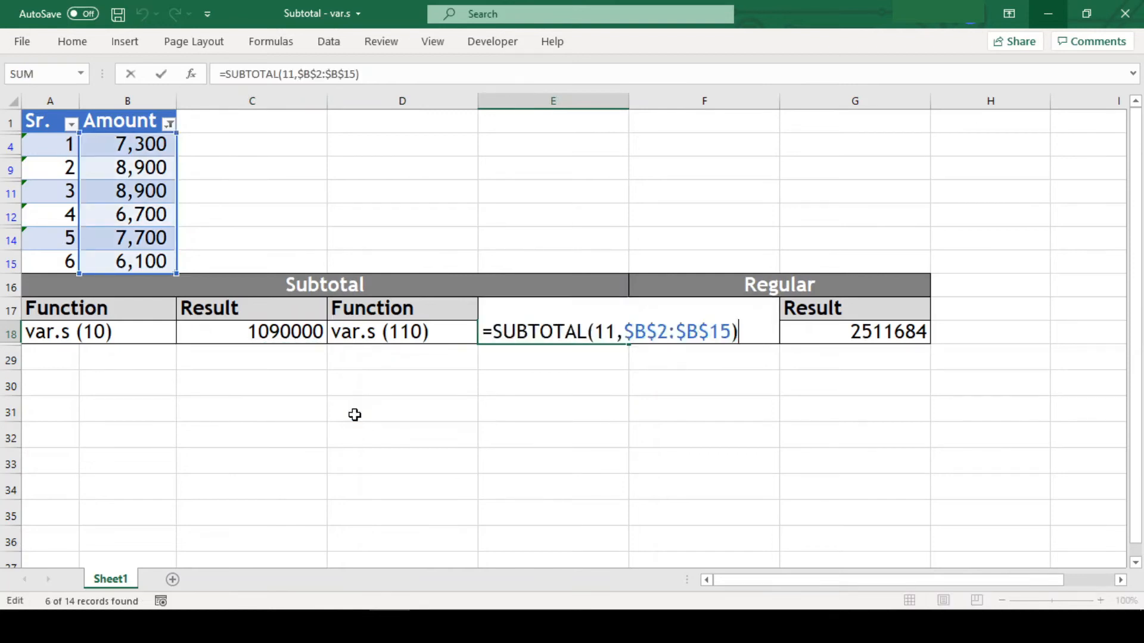
{"action": "key", "text": "Left"}
{"action": "key", "text": "Left"}
{"action": "key", "text": "Left"}
{"action": "key", "text": "Left"}
{"action": "key", "text": "Left"}
{"action": "key", "text": "Left"}
{"action": "key", "text": "Left"}
{"action": "key", "text": "Left"}
{"action": "key", "text": "Left"}
{"action": "key", "text": "Left"}
{"action": "key", "text": "Left"}
{"action": "key", "text": "Left"}
{"action": "type", "text": "0"}
{"action": "key", "text": "Return"}
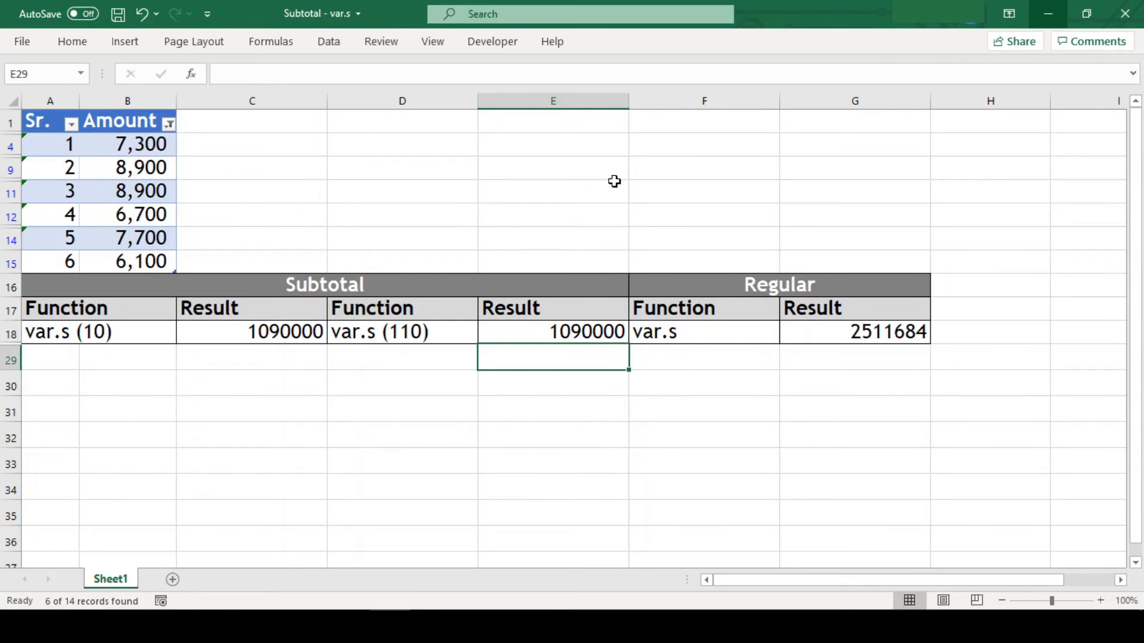
- Remove the filter on the Amount column by selecting all of its values again
{"action": "left_click", "coordinate": [168, 125]}
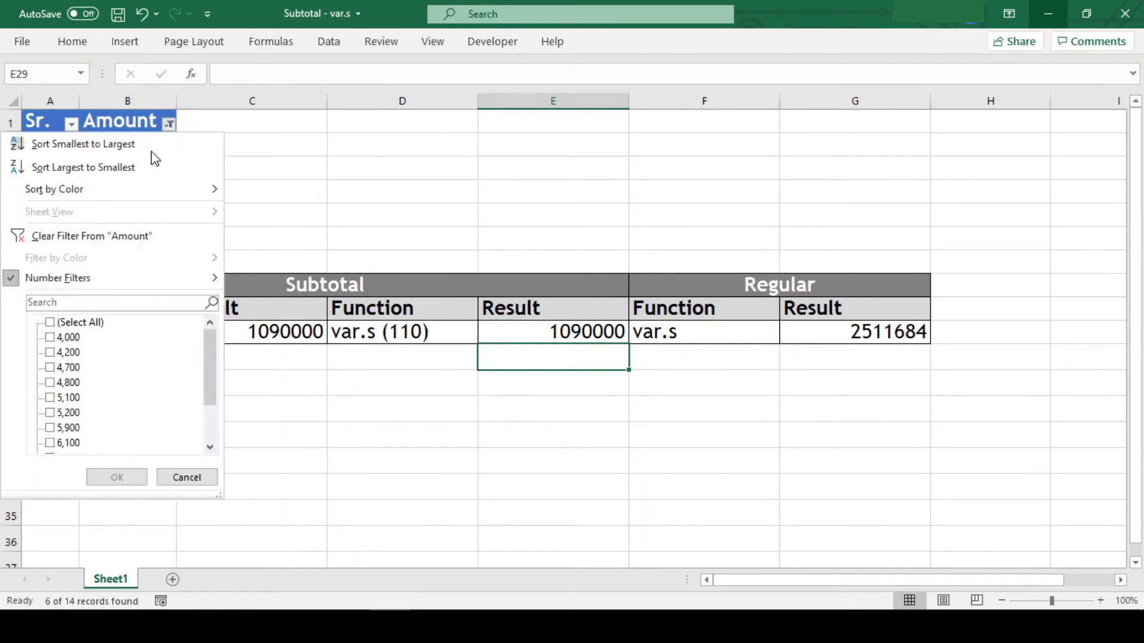
{"action": "left_click", "coordinate": [51, 322]}
{"action": "left_click", "coordinate": [126, 477]}
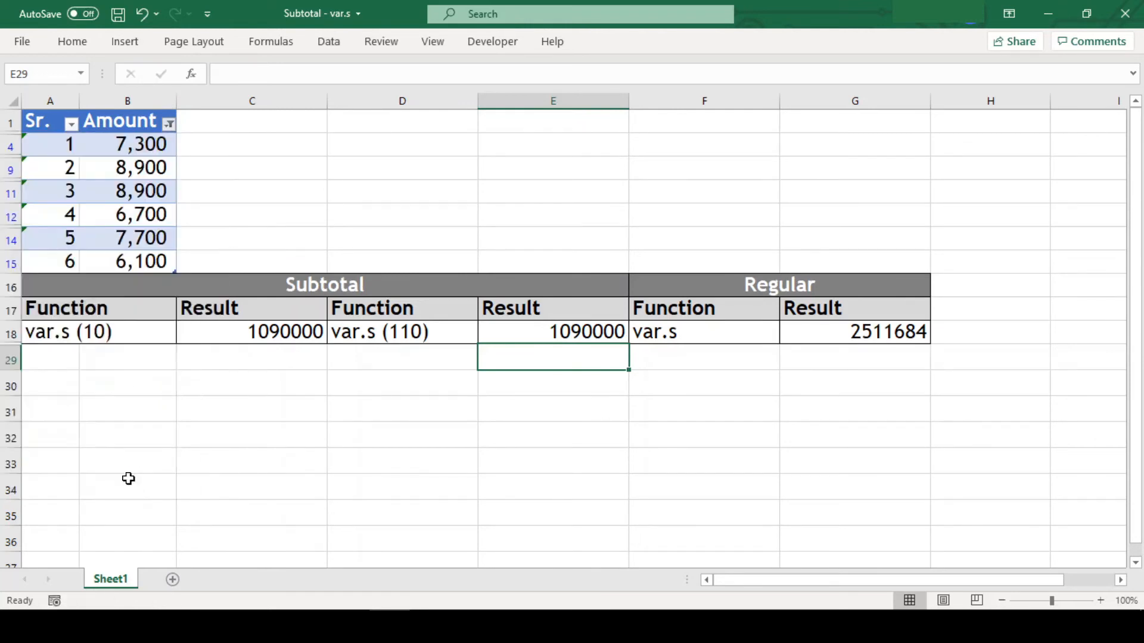
{"action": "left_click", "coordinate": [449, 292]}
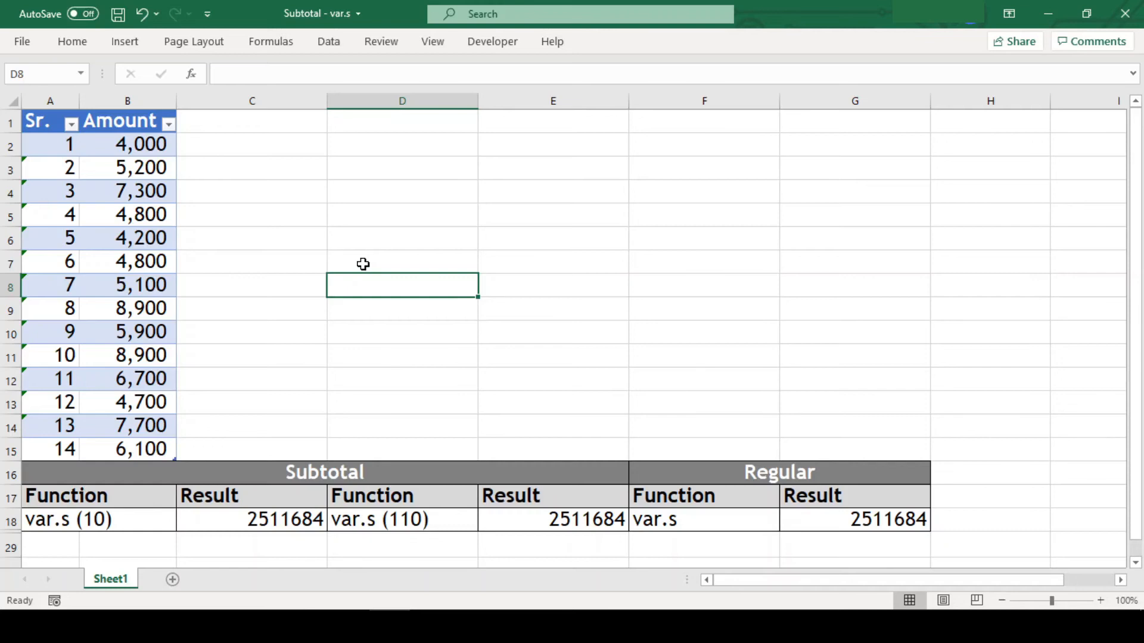
- Hide rows 7 to 10 of the worksheet
{"action": "left_click_drag", "start_coordinate": [5, 260], "coordinate": [4, 329]}
{"action": "right_click", "coordinate": [6, 333]}
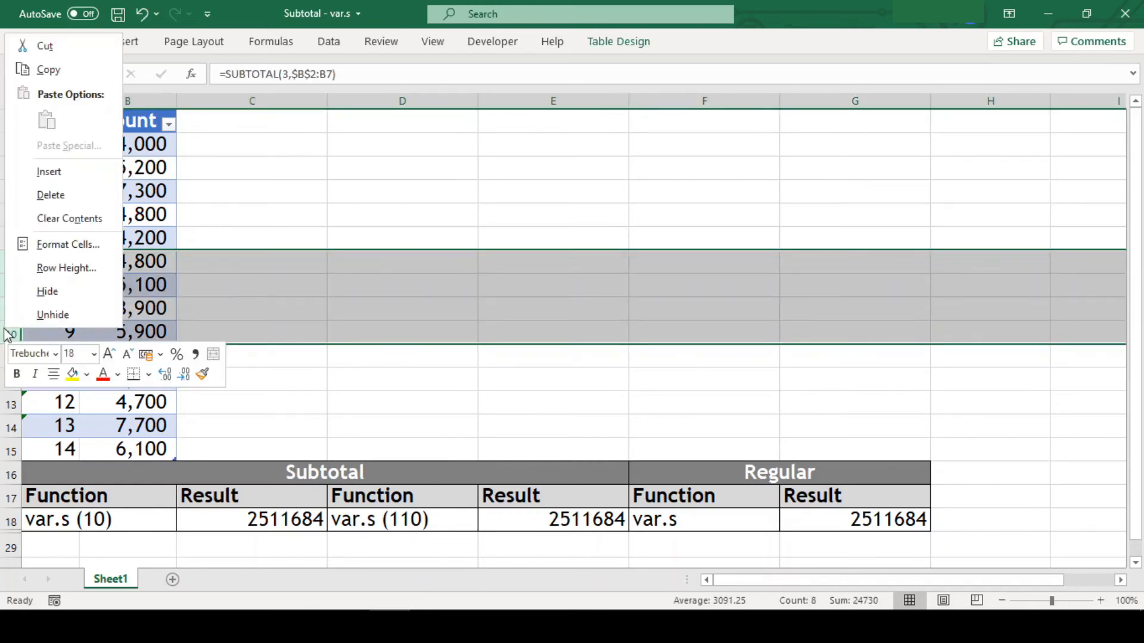
{"action": "left_click", "coordinate": [47, 290]}
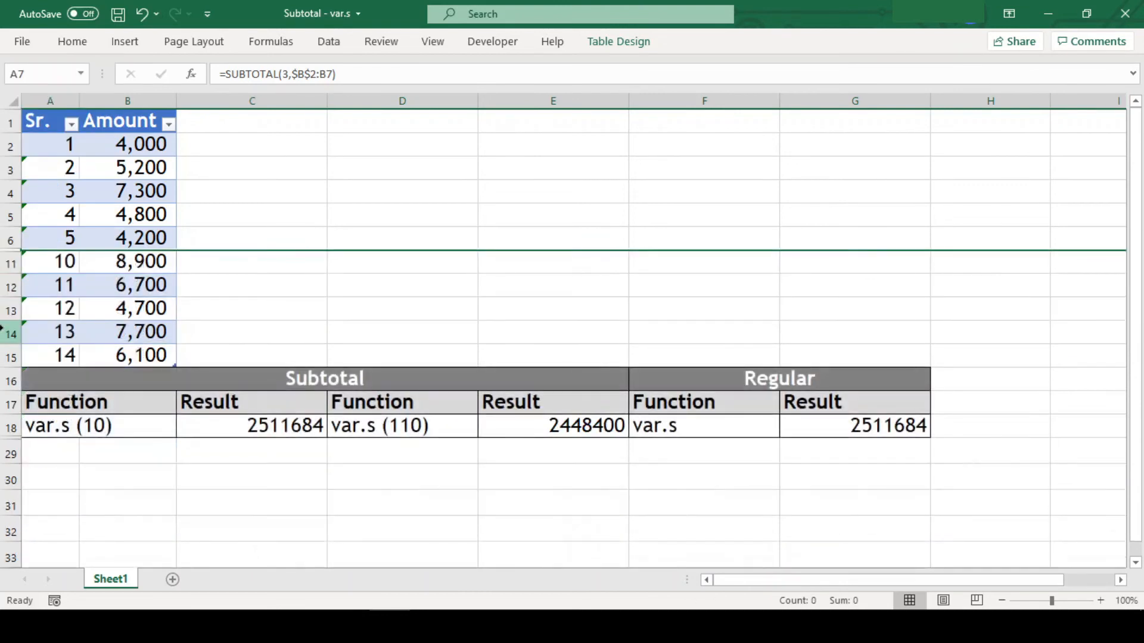
{"action": "left_click", "coordinate": [1066, 398]}
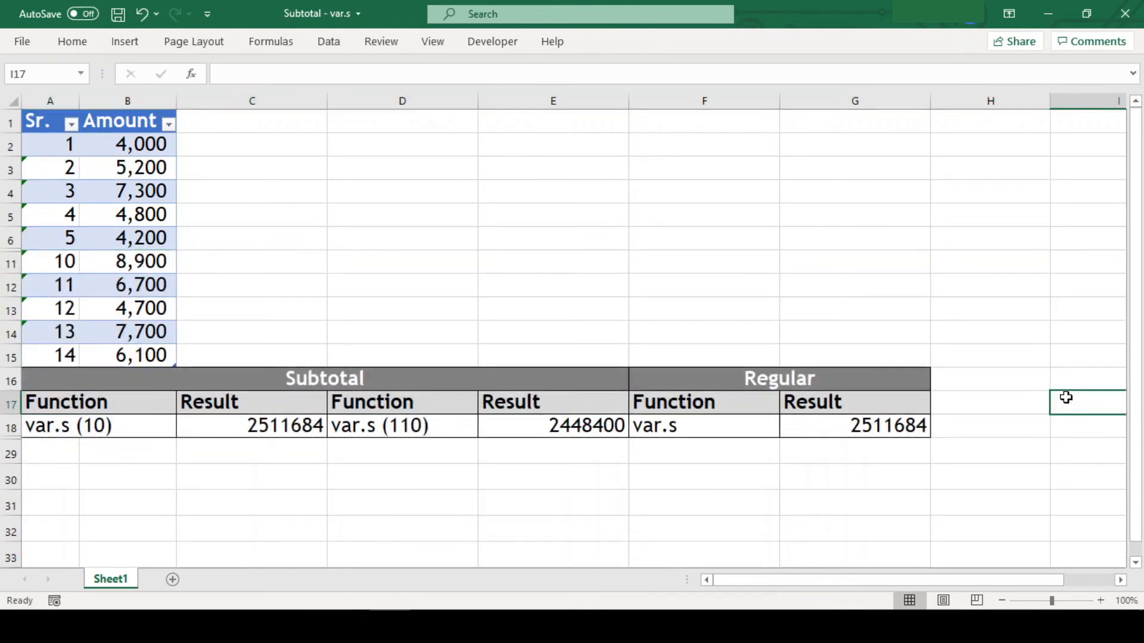